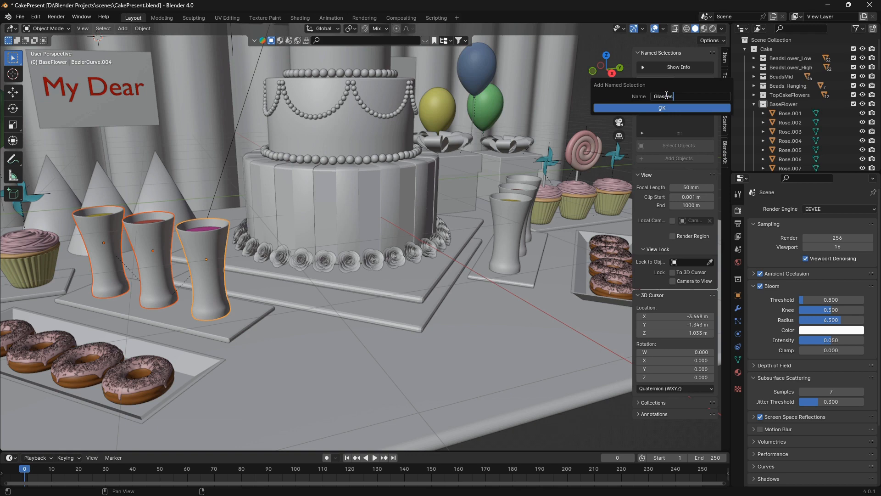
Save the three selected glasses as a named selection called Glasses
left_click(666, 108)
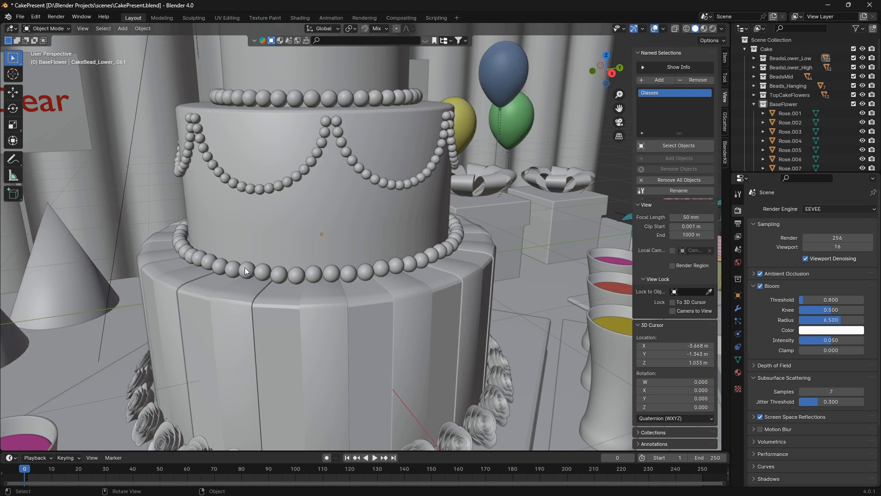
Save a group of front beads from the cake's two horizontal bead rings as a named selection called beads, and recall a stored selection
left_click(245, 268)
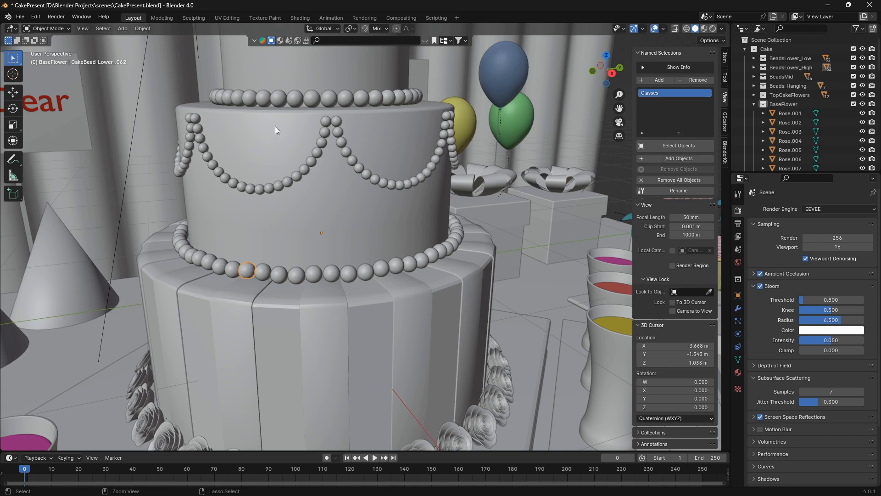
left_click(279, 97)
left_click(267, 272, "shift")
left_click(278, 275, "shift")
left_click(295, 99, "shift")
left_click(312, 98, "shift")
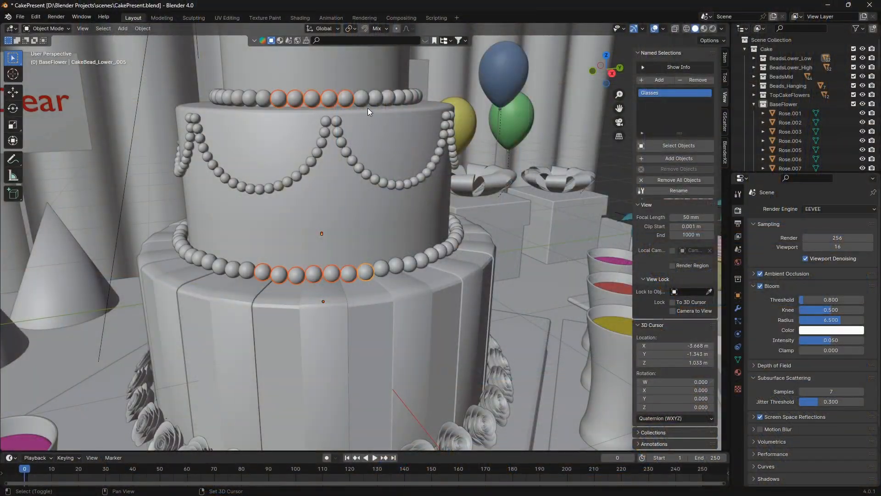
left_click(365, 105, "shift")
left_click(395, 266, "shift")
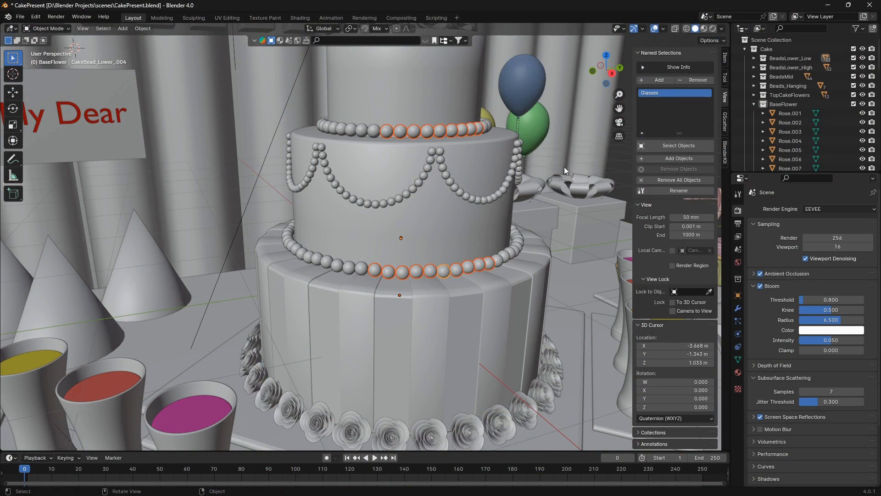
left_click(664, 81)
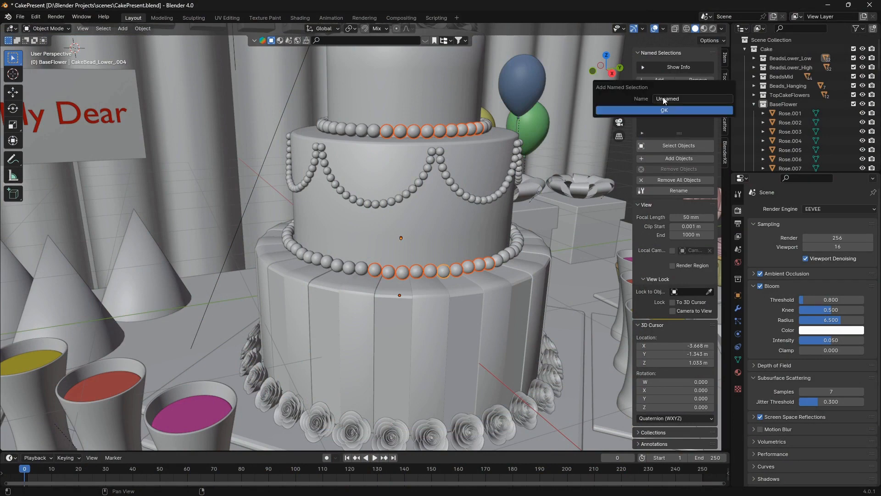
left_click(669, 99)
type("beads")
left_click(665, 110)
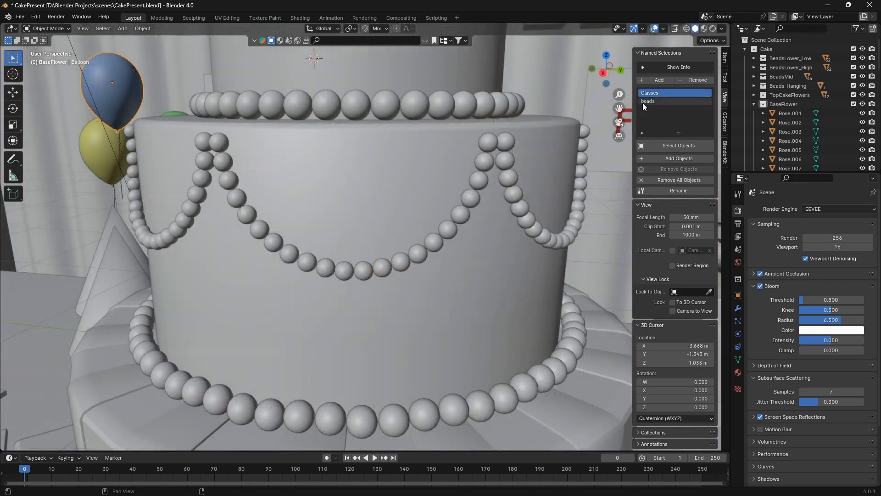
left_click(668, 145)
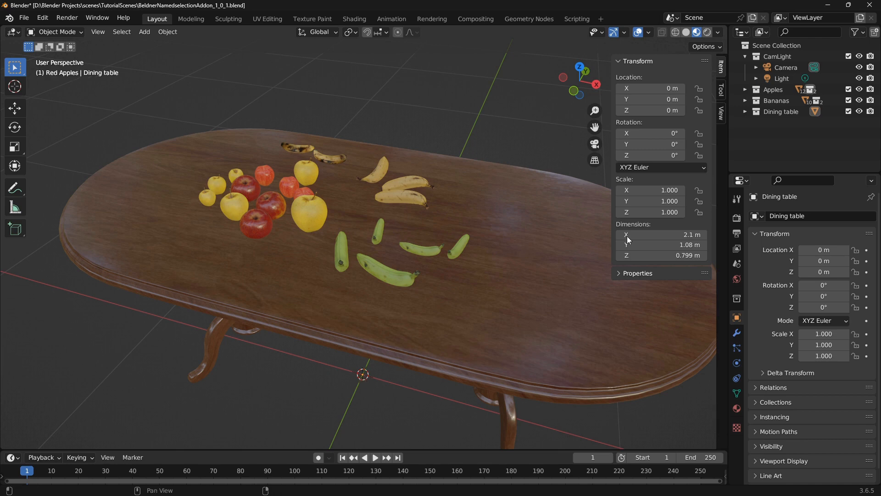
Expand the Apples and Bananas collections, and select all objects in the Red Apples collection
left_click(745, 91)
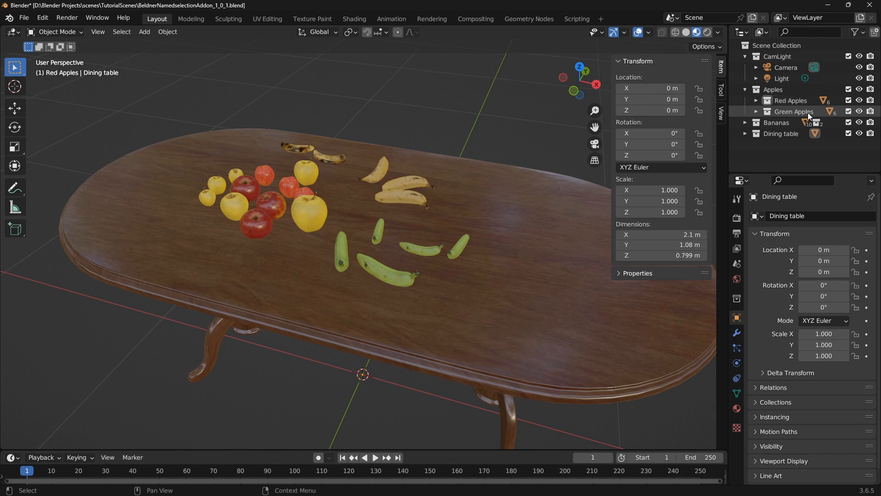
left_click(745, 122)
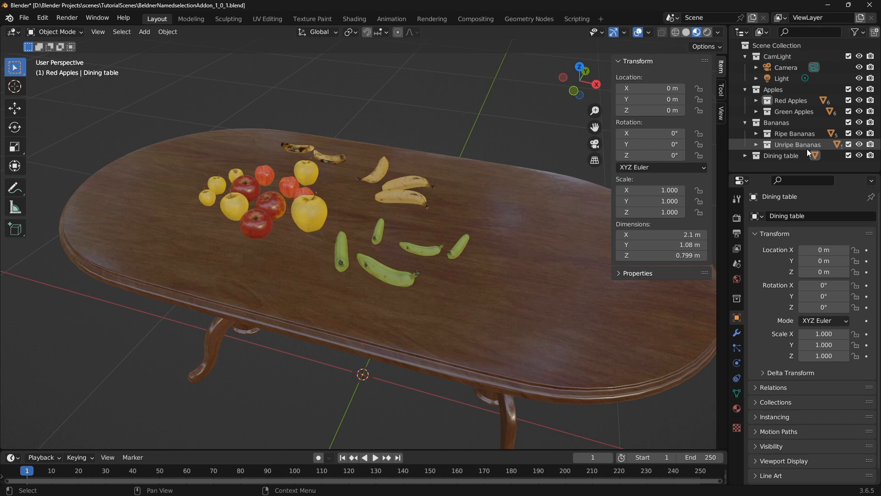
right_click(797, 102)
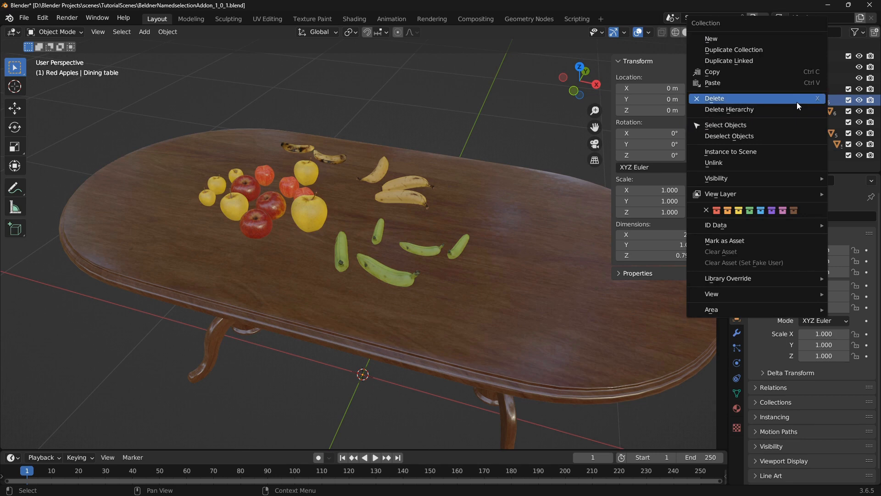
left_click(757, 127)
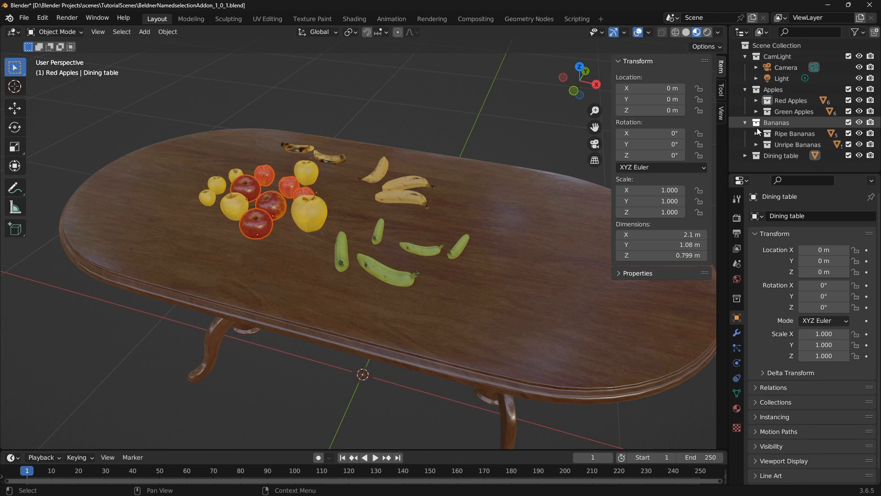
Select all objects in the whole Apples collection, and clear the selection again
right_click(773, 93)
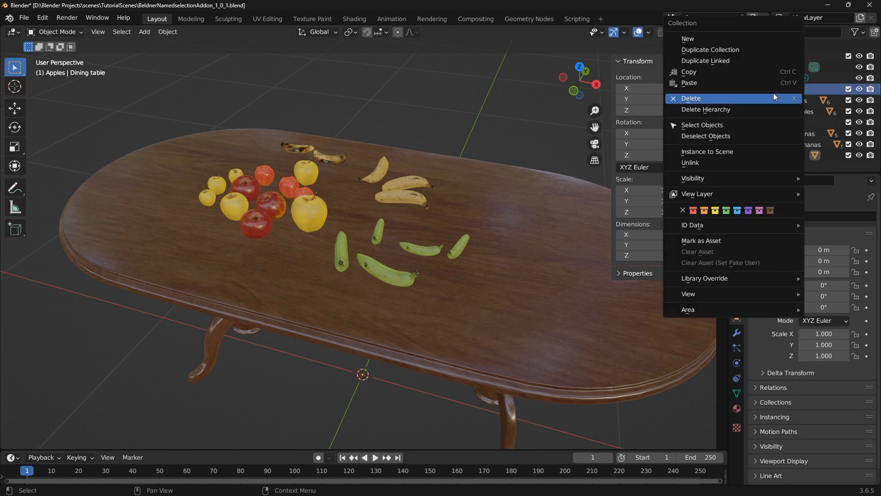
left_click(748, 125)
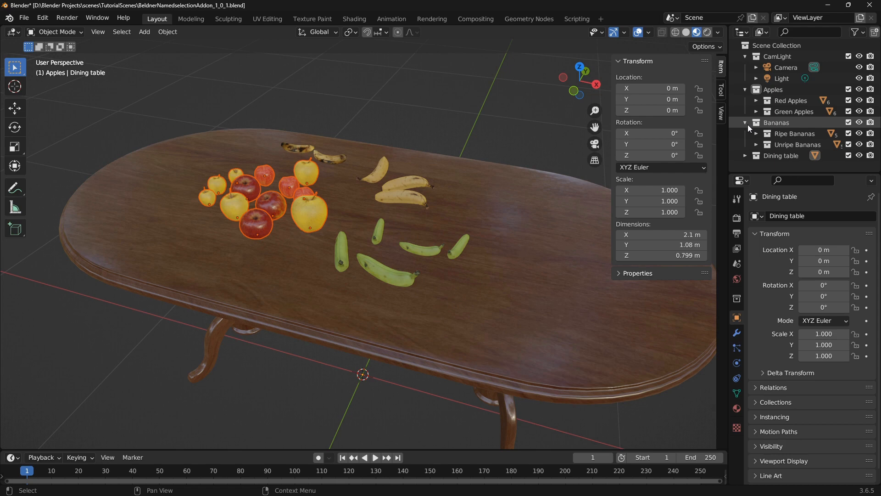
left_click(363, 379)
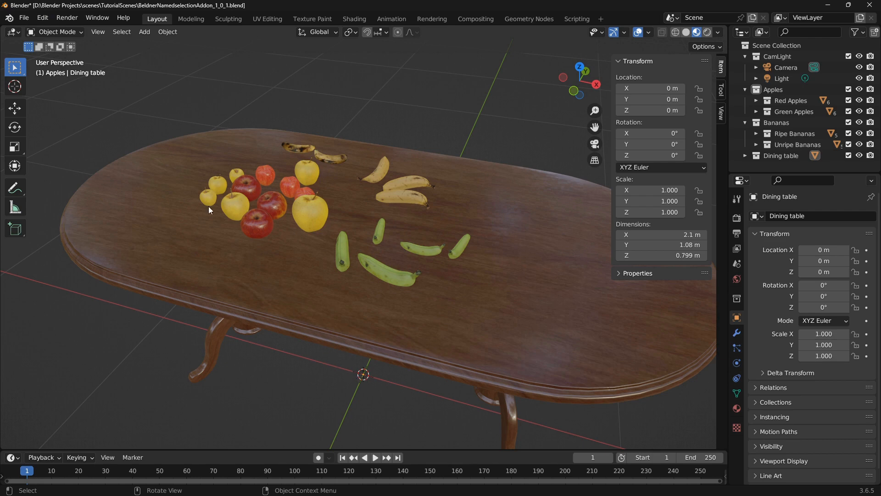
Install the add-on from NamedSelection_v1_0_1.zip, enable Object: Named Selections, and close the preferences
left_click(43, 18)
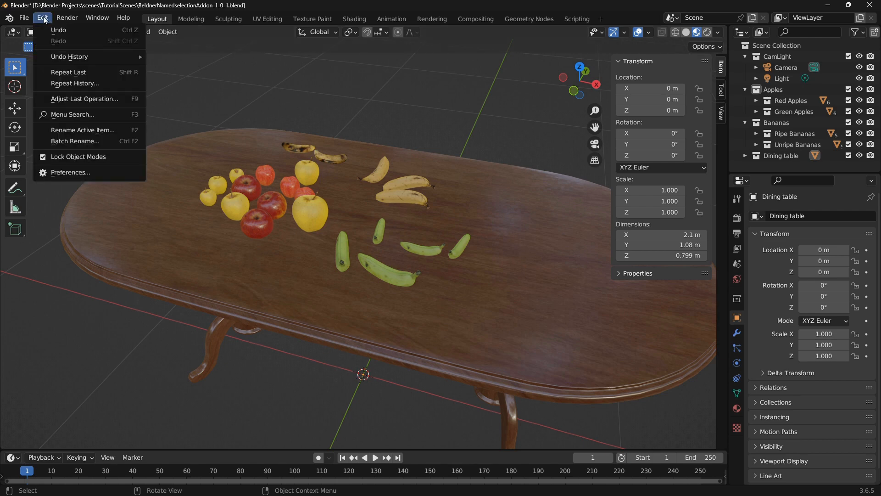
left_click(83, 172)
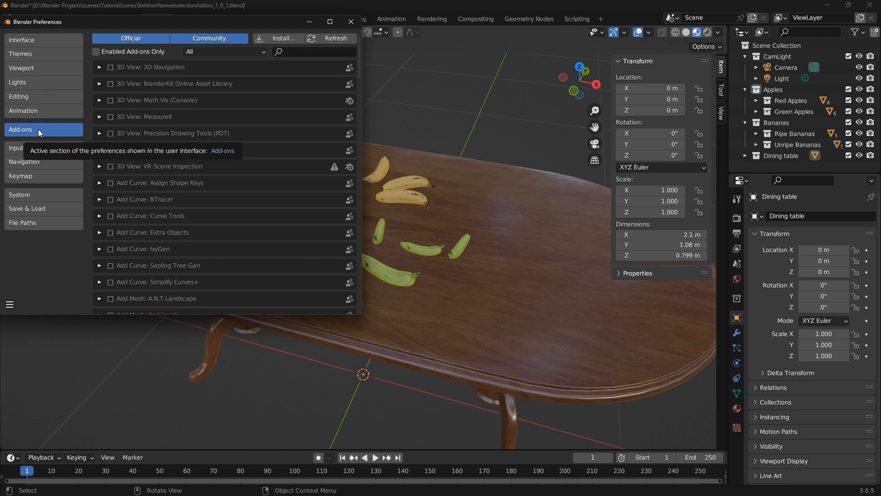
left_click(279, 37)
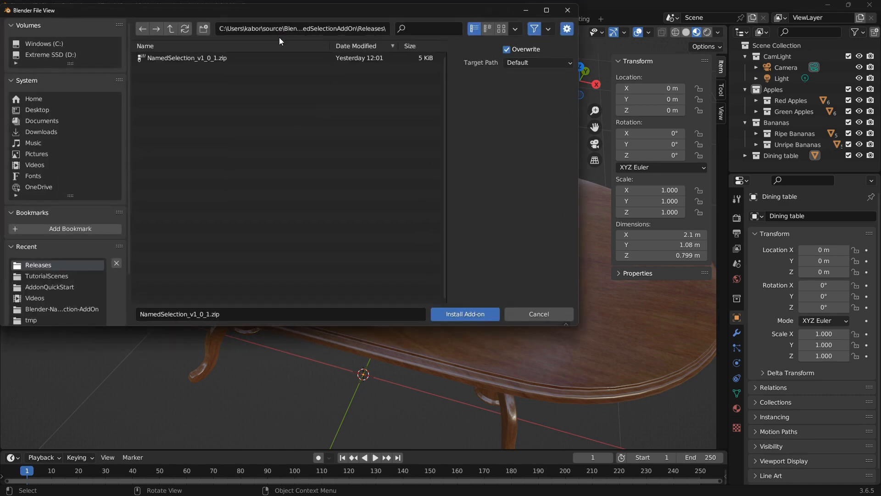
left_click(225, 58)
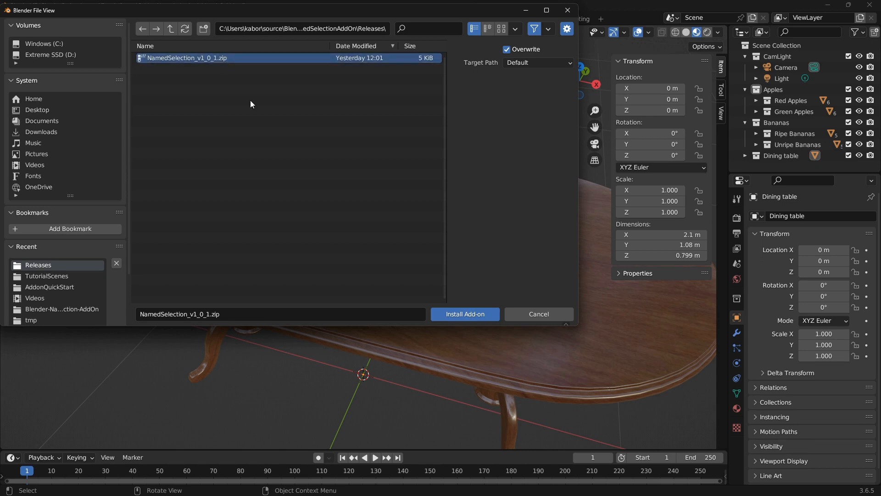
left_click(459, 314)
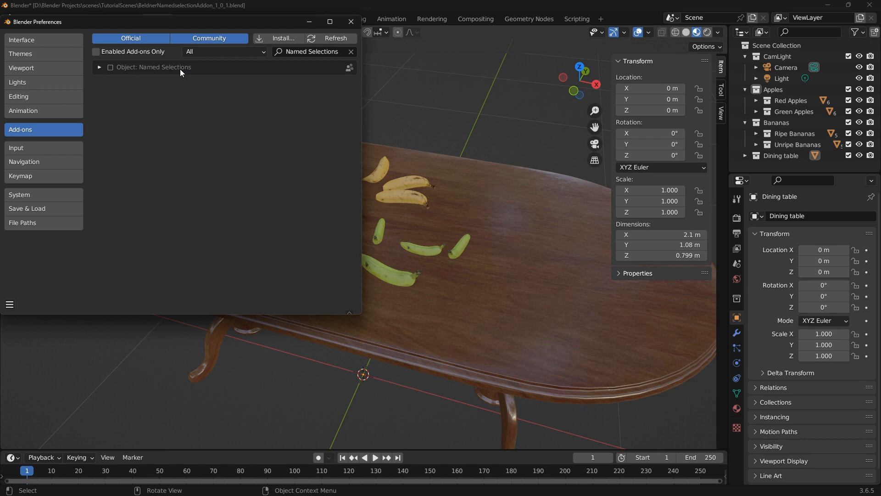
left_click(110, 68)
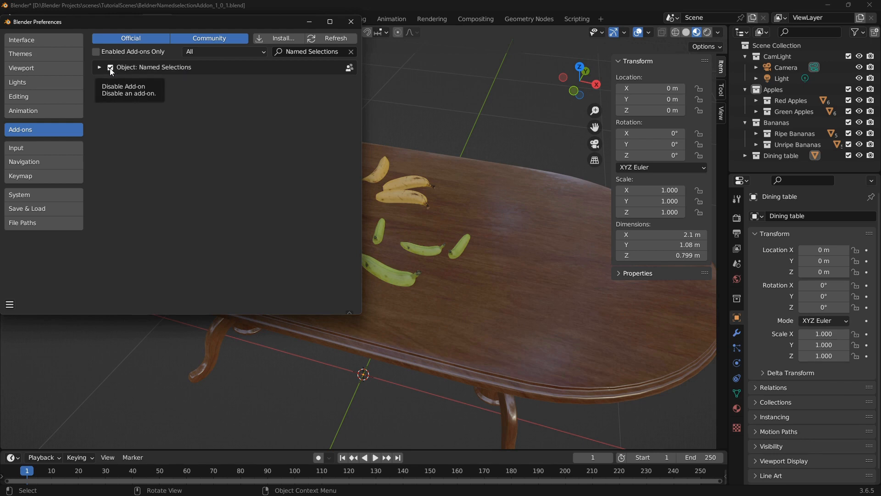
left_click(352, 22)
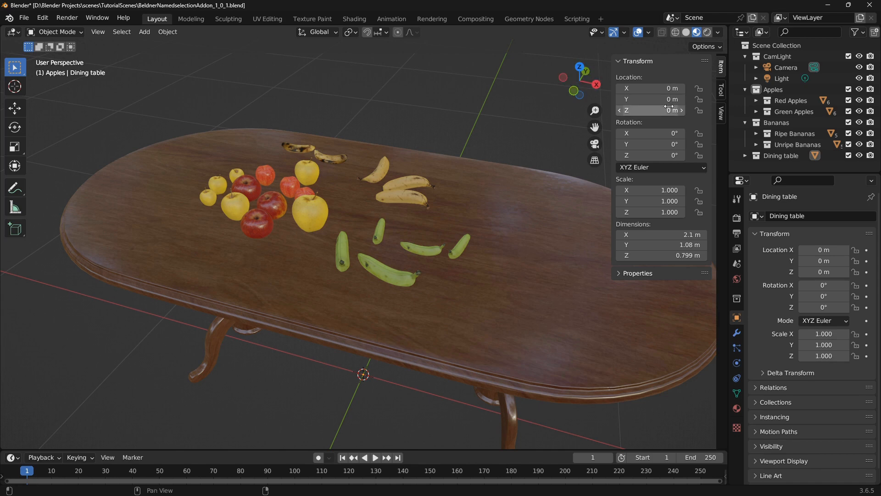
Expand the Named Selections section among the viewport's View settings and move it above all the other sections
left_click(722, 114)
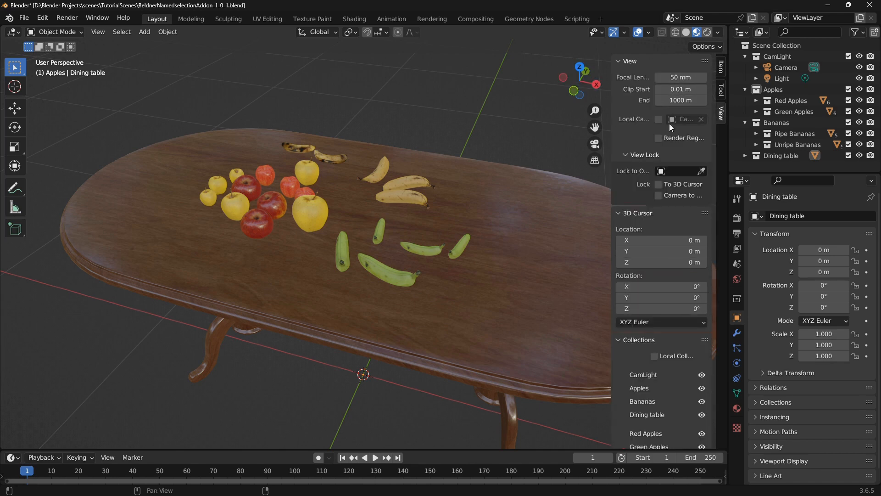
scroll(667, 148, "down", 5)
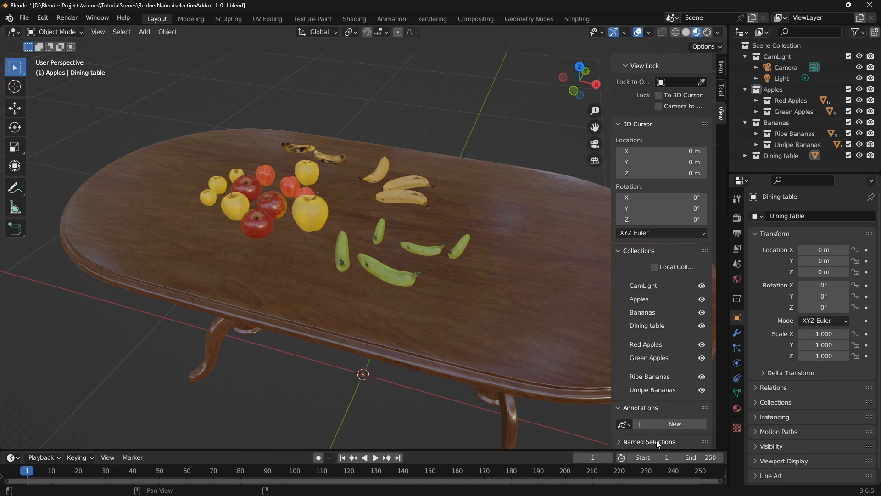
left_click(619, 441)
scroll(640, 422, "down", 5)
scroll(641, 422, "down", 3)
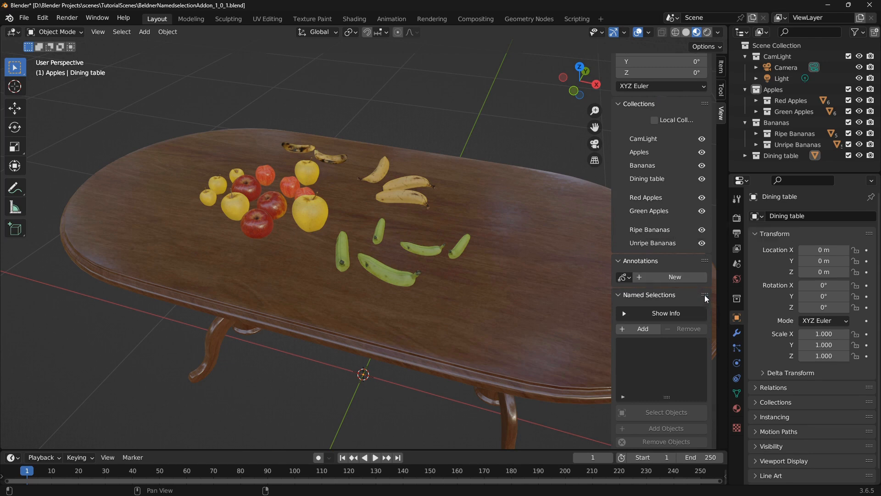
left_click_drag(705, 297, 709, 37)
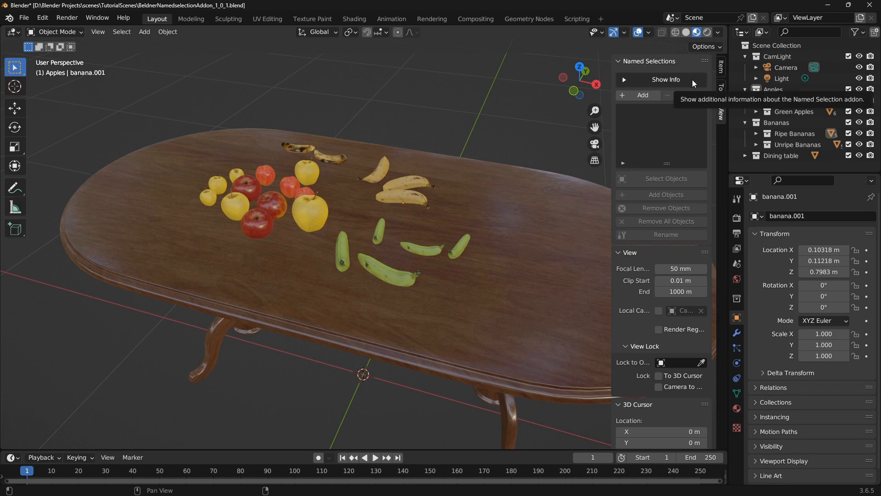
Show the additional information about the Named Selections add-on, and collapse it again
left_click(692, 79)
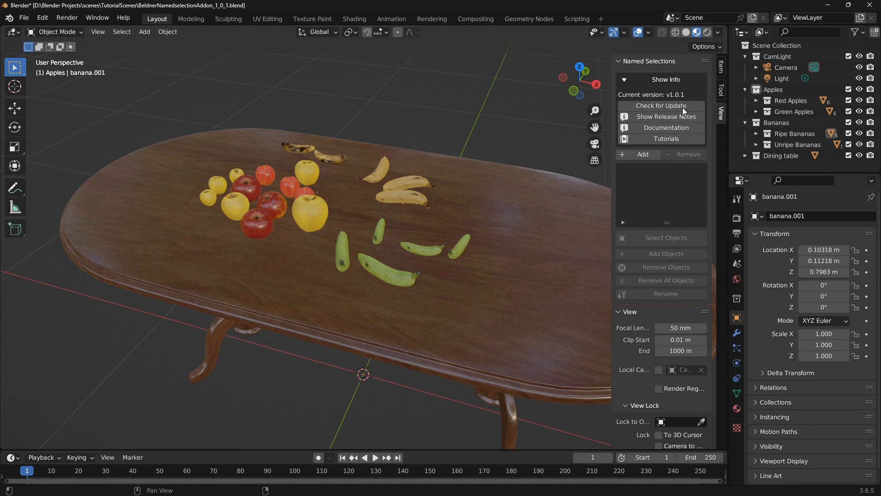
left_click(677, 77)
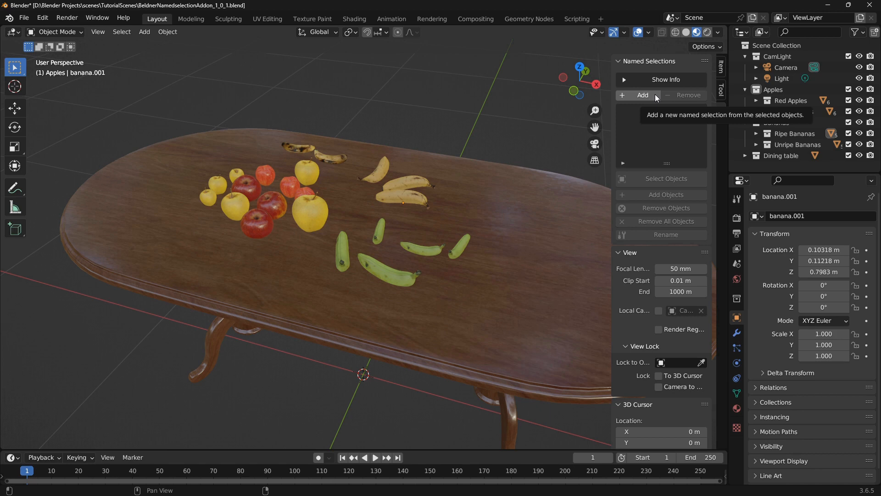
Select the larger apples, three yellow bananas and two large green bananas, and save them as a named selection with the default name Unnamed
left_click(241, 204)
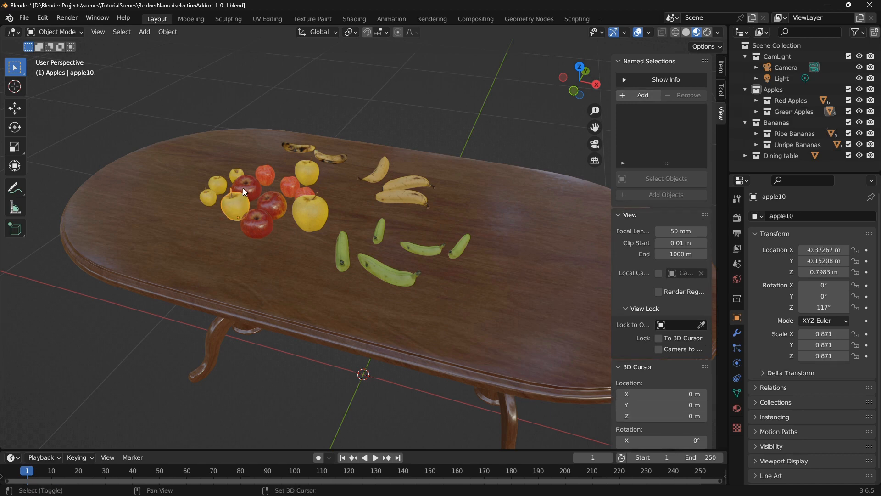
left_click(244, 186, "shift")
left_click(271, 203, "shift")
left_click(265, 225, "shift")
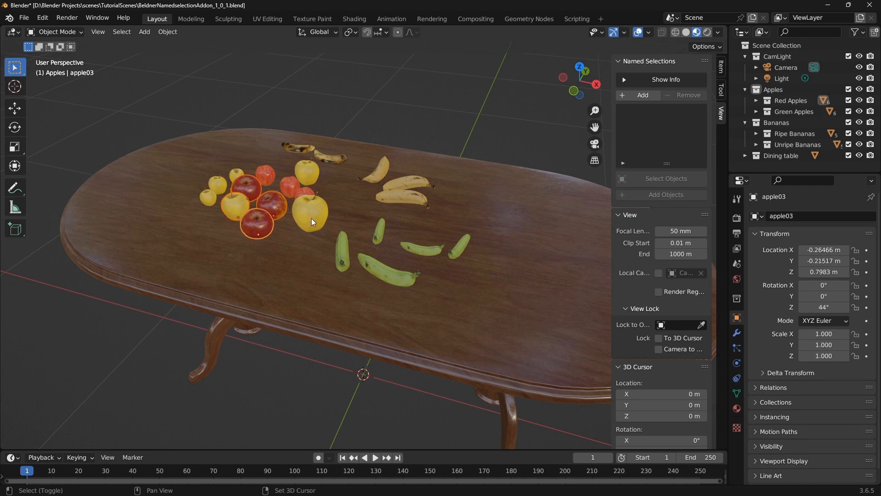
left_click(312, 219, "shift")
left_click(315, 169, "shift")
left_click(401, 197, "shift")
left_click(419, 180, "shift")
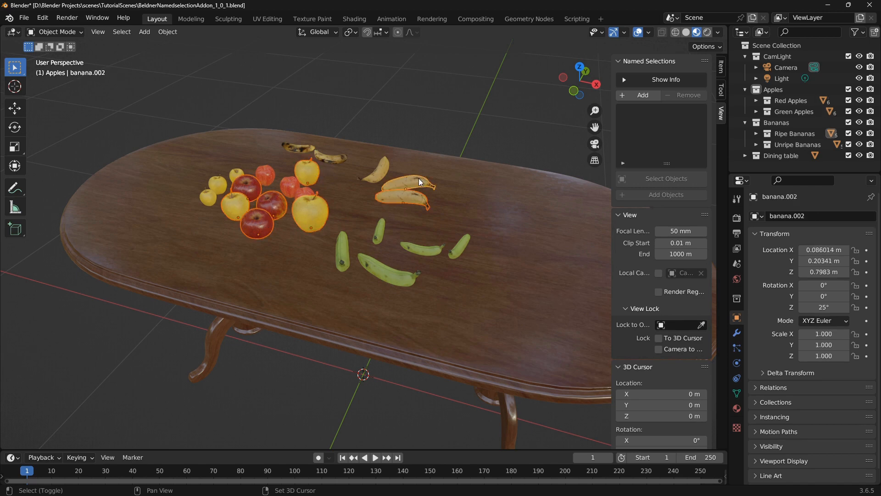
left_click(381, 170, "shift")
left_click(348, 243, "shift")
left_click(394, 269, "shift")
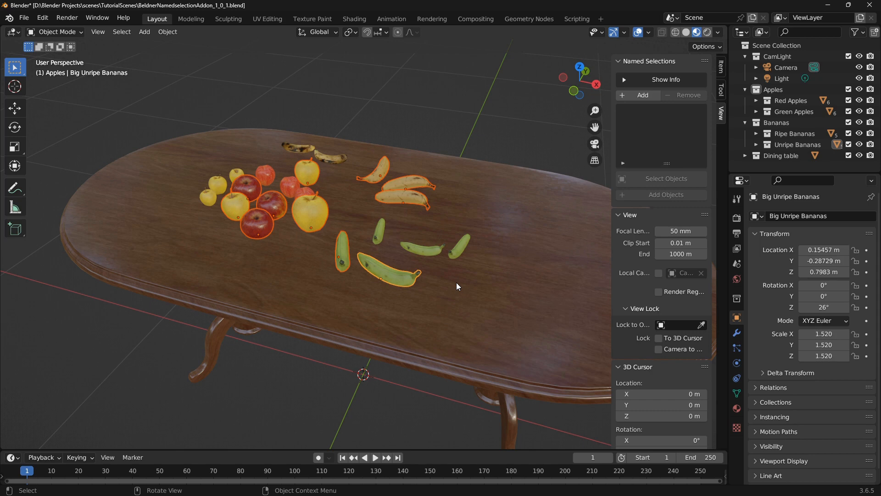
left_click(647, 101)
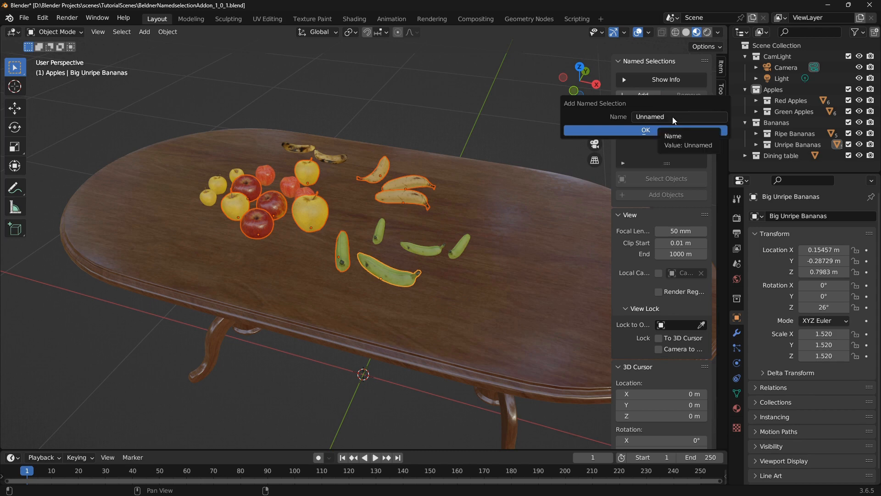
left_click(674, 131)
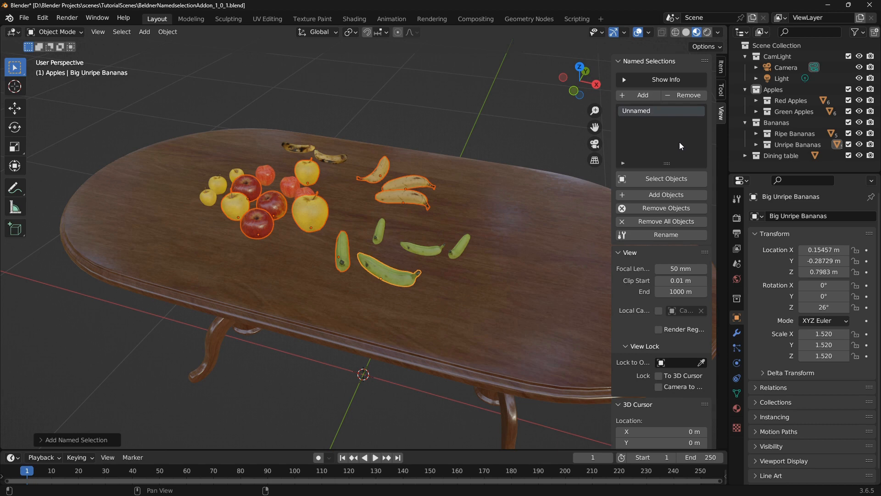
Select the smaller apples, two brown bananas and three small green bananas, and save them as a named selection called Small Fruits
key("ctrl+z")
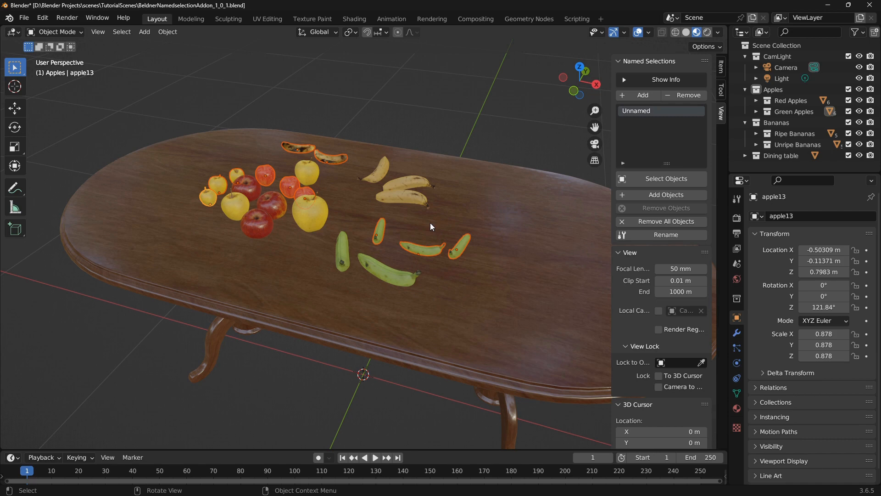
left_click(644, 98)
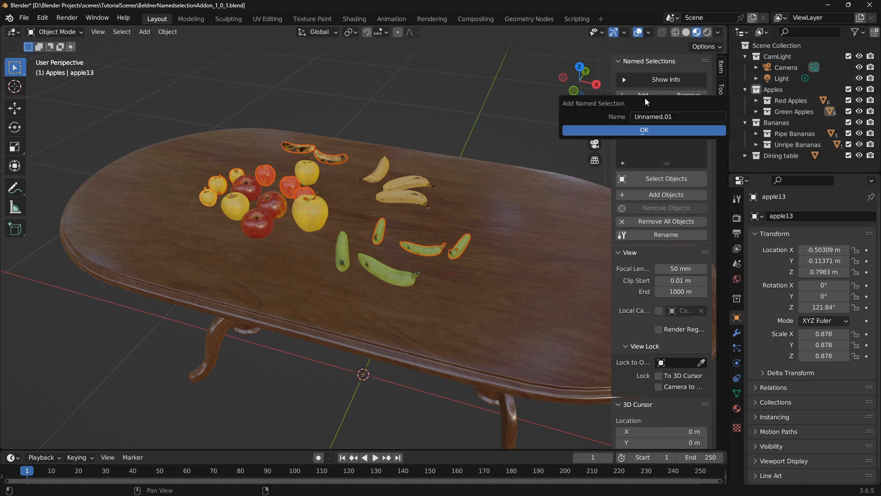
left_click(683, 118)
type("Small Fruits")
left_click(674, 130)
Remove the Small Fruits entry from the list of named selections
left_click(669, 143)
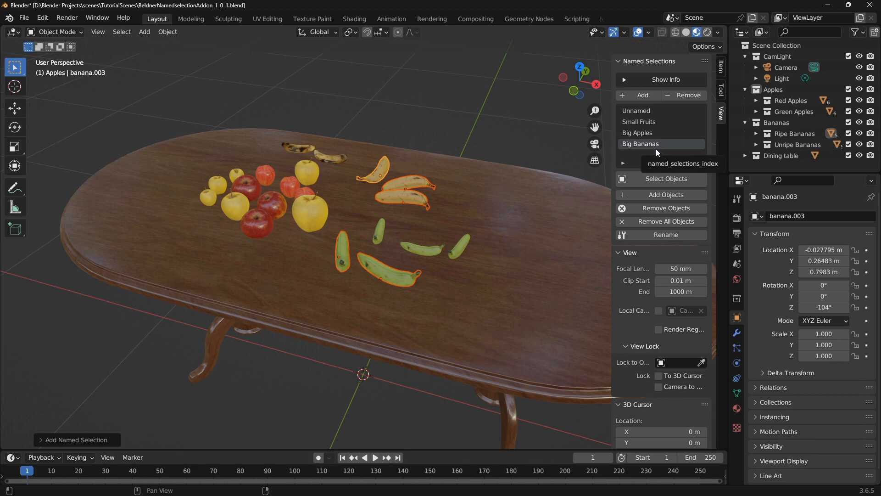
left_click(648, 121)
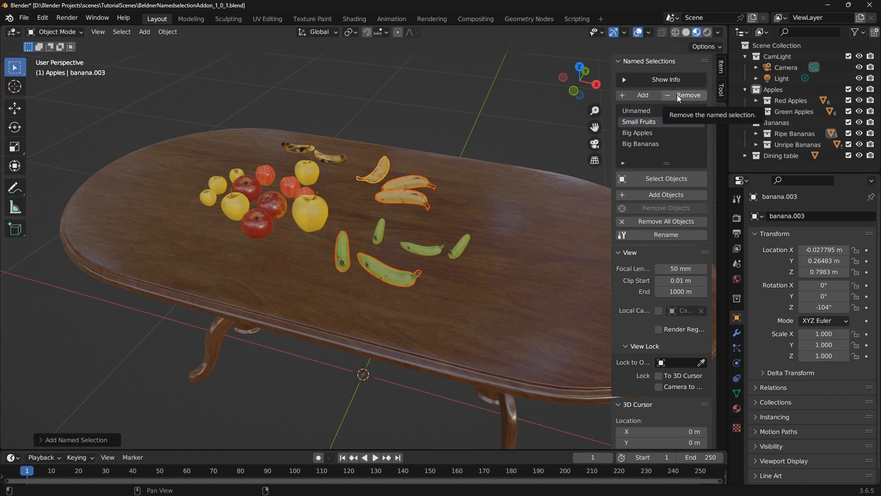
left_click(659, 144)
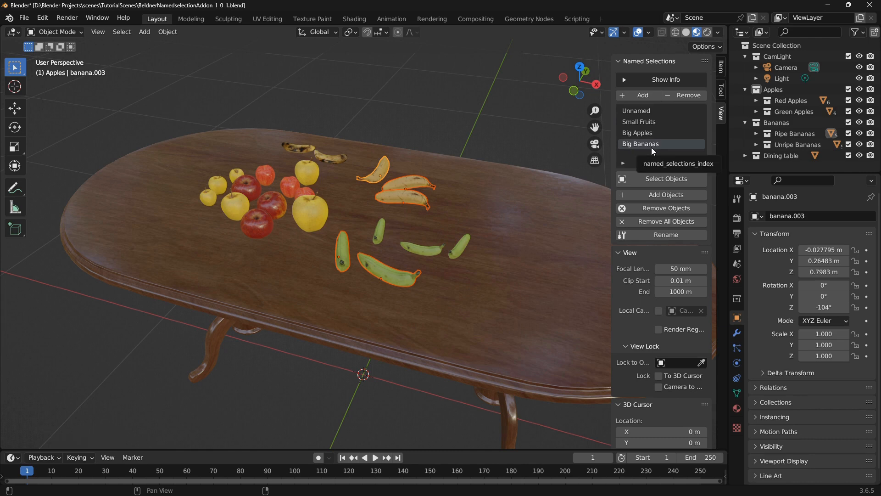
left_click(654, 123)
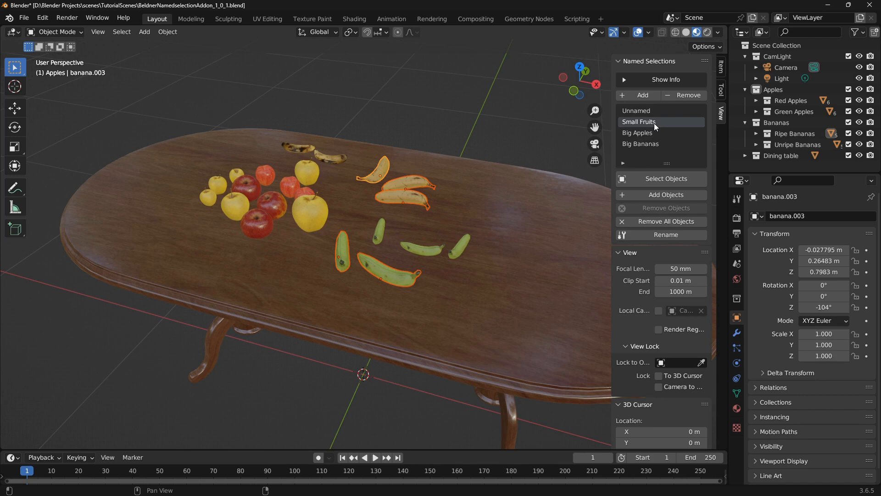
left_click(697, 96)
Deselect everything in the scene and recall the objects stored in the Unnamed named selection
left_click(522, 139)
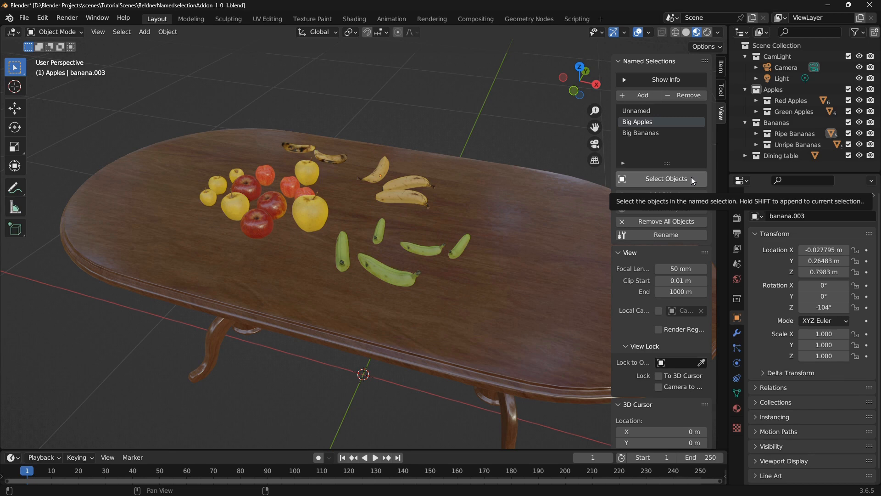
left_click(655, 111)
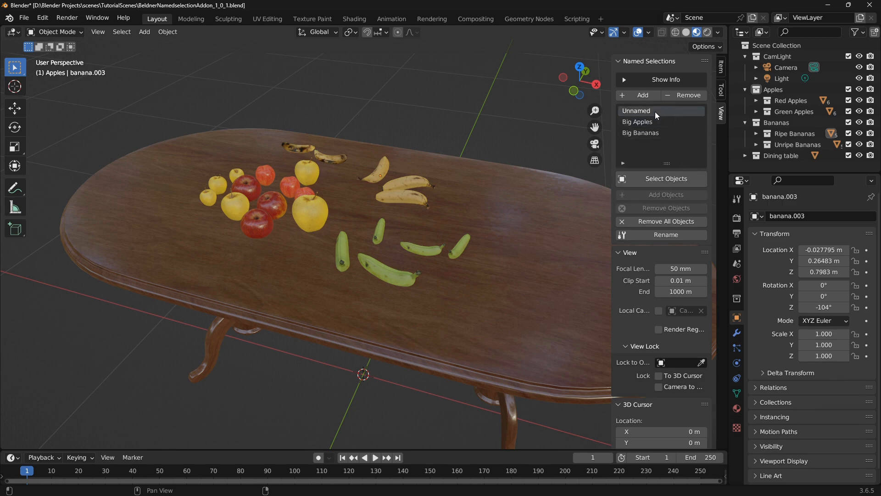
left_click(697, 179)
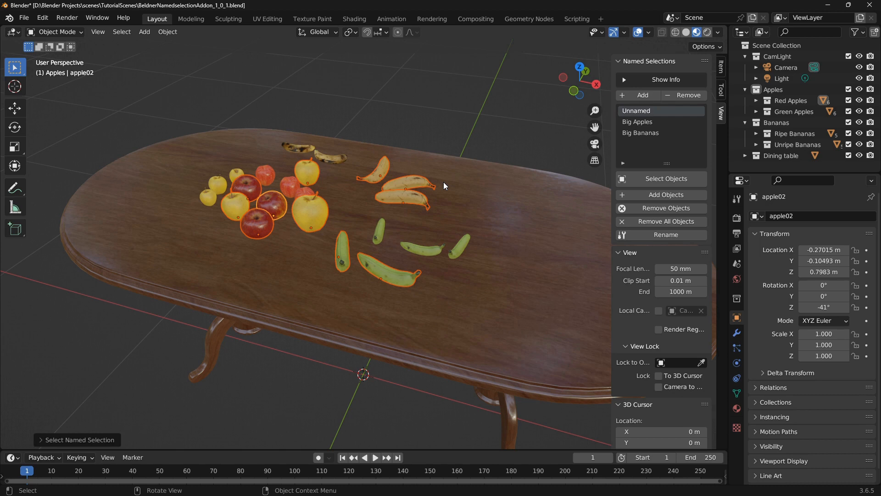
Recall the Unnamed objects with the dining table selected, once replacing the current selection and once appending to it
left_click(543, 203)
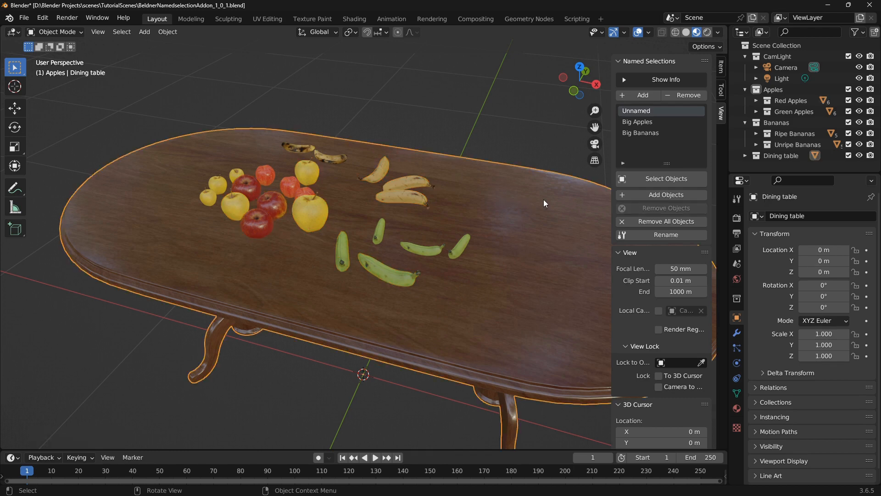
left_click(668, 179)
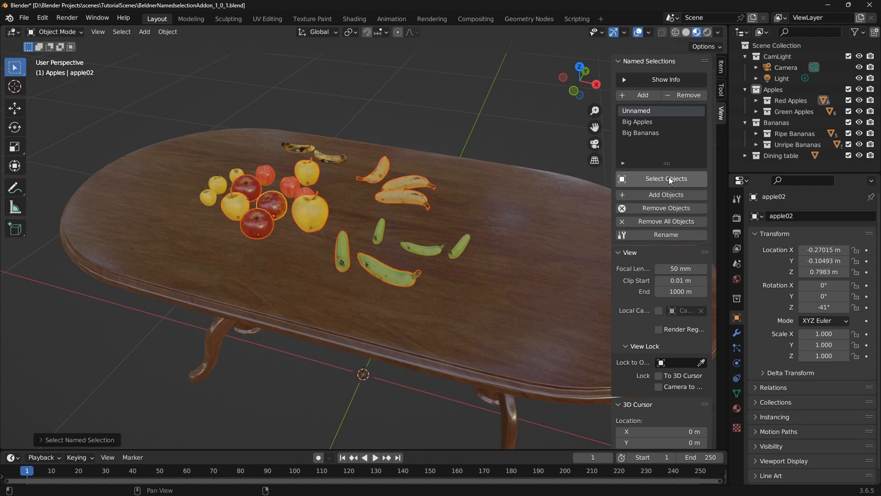
left_click(554, 202)
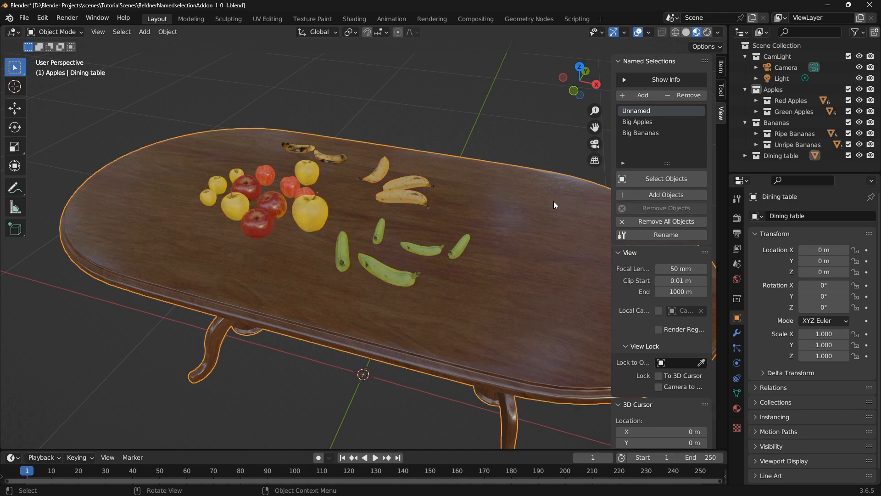
left_click(647, 180)
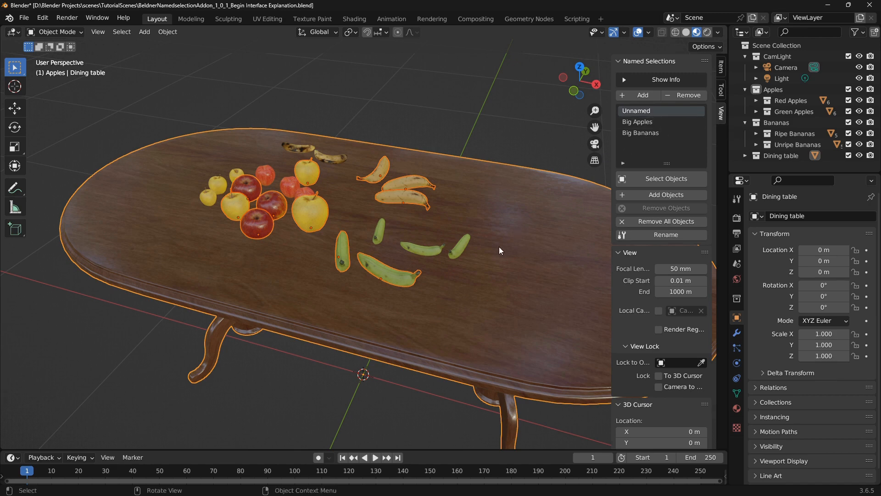
Add the three small green bananas to the Unnamed named selection, and recall it from an empty selection
left_click(460, 248)
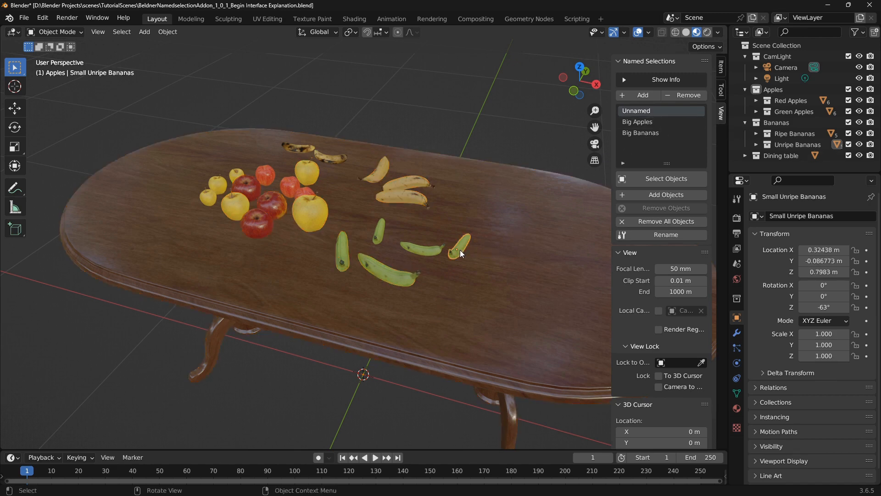
left_click(420, 249, "shift")
left_click(381, 231, "shift")
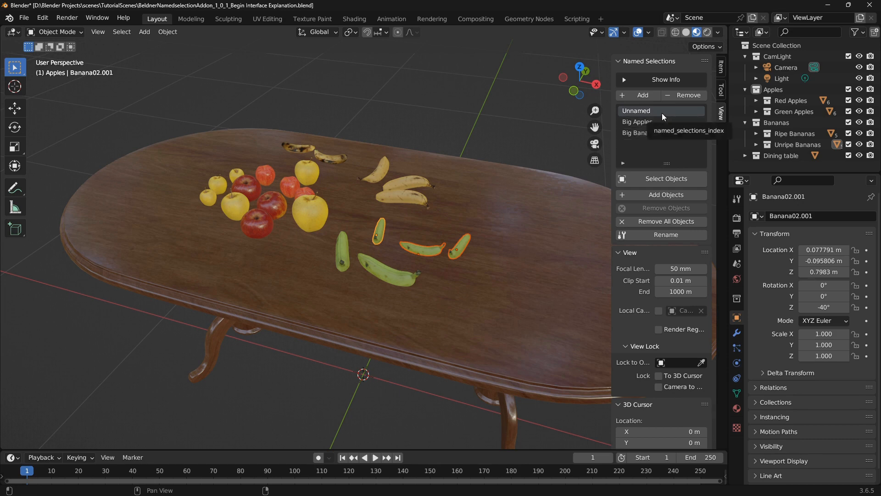
left_click(669, 196)
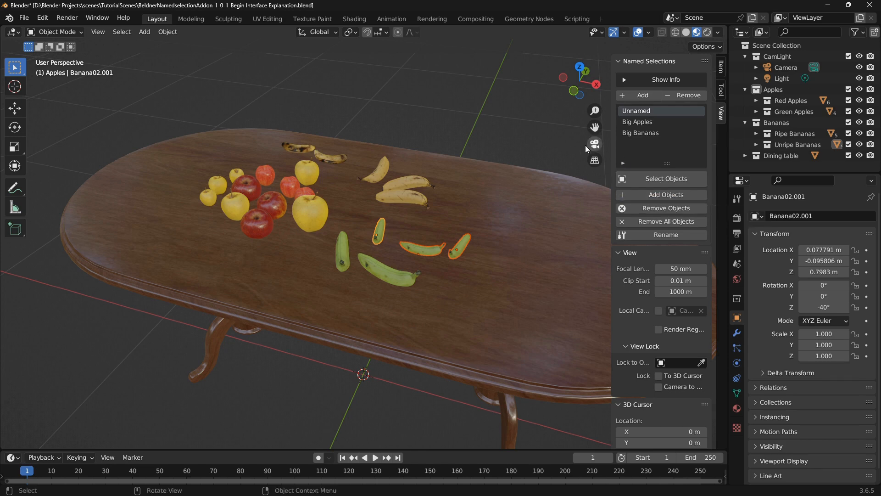
left_click(540, 129)
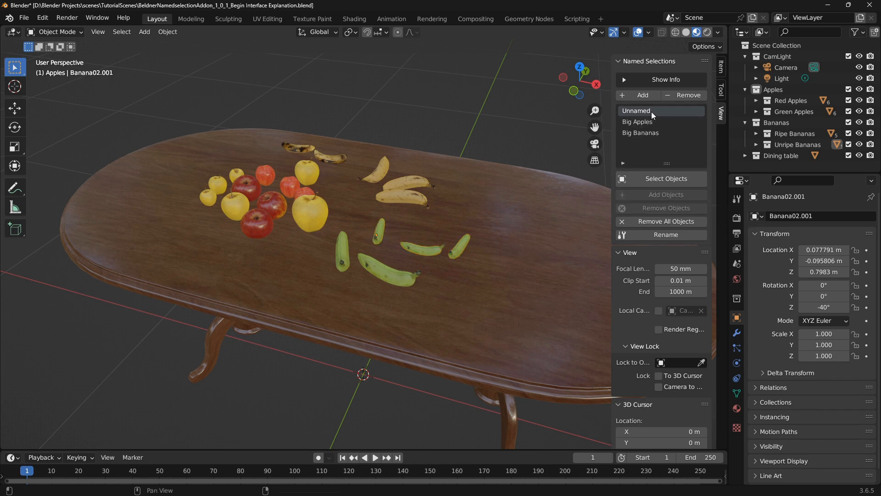
left_click(695, 178)
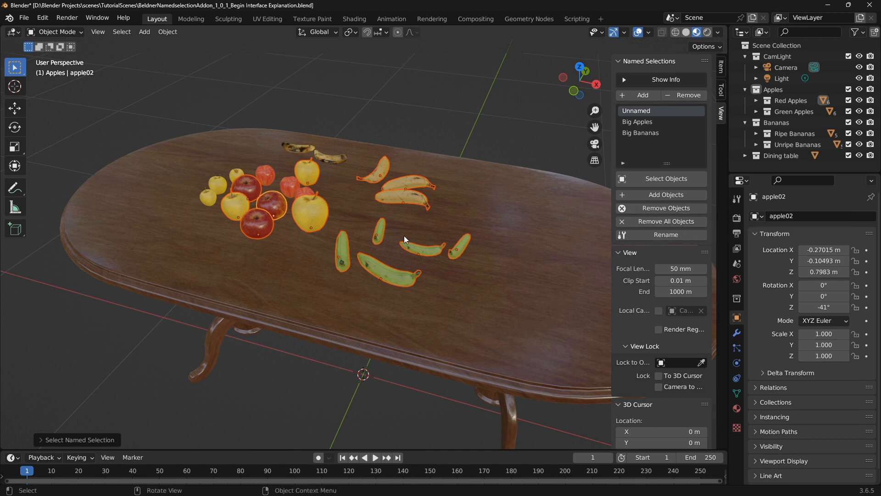
Remove the three small green bananas from the Unnamed named selection and recall its objects
left_click(380, 234)
left_click(421, 248, "shift")
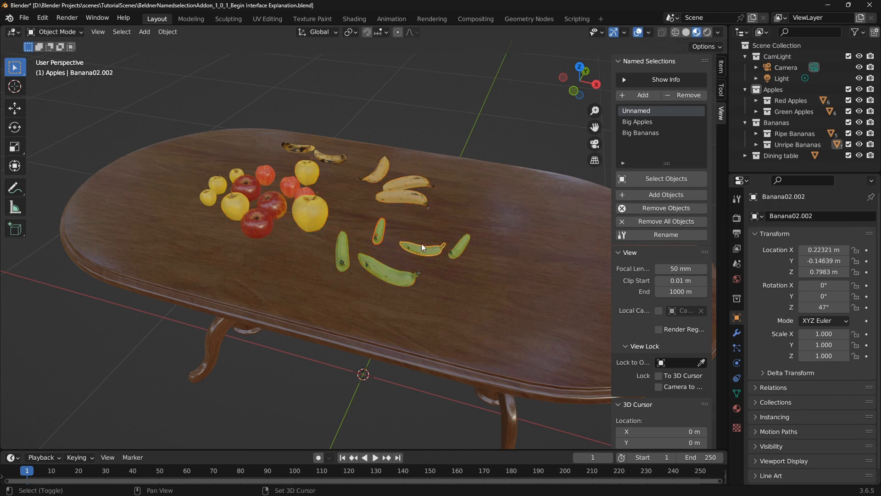
left_click(462, 243, "shift")
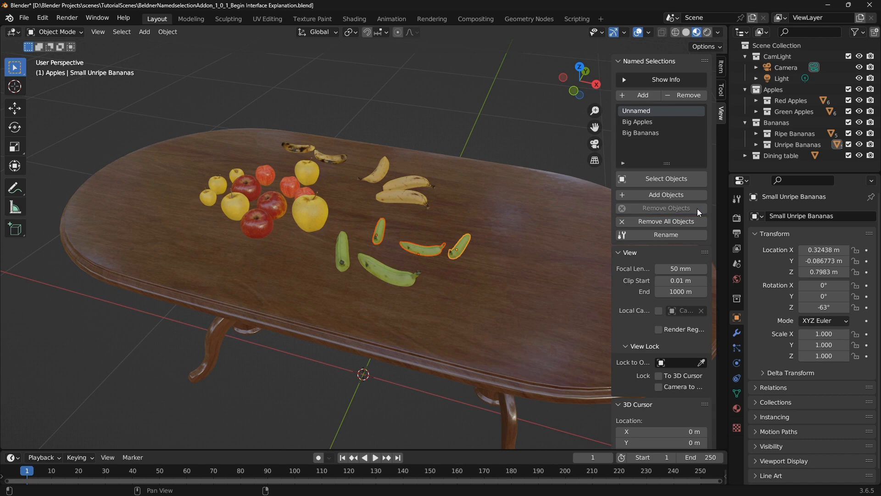
left_click(659, 178)
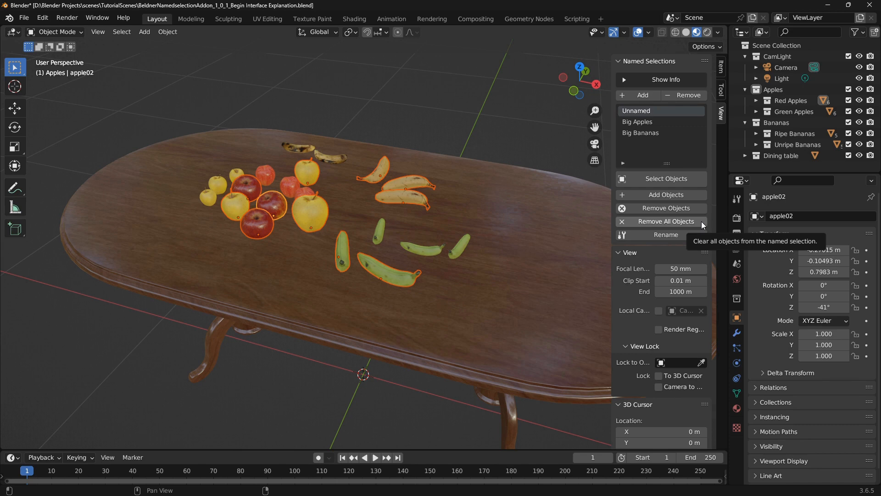
Clear all objects from the Big Apples named selection, and try recalling it with nothing selected
left_click(653, 121)
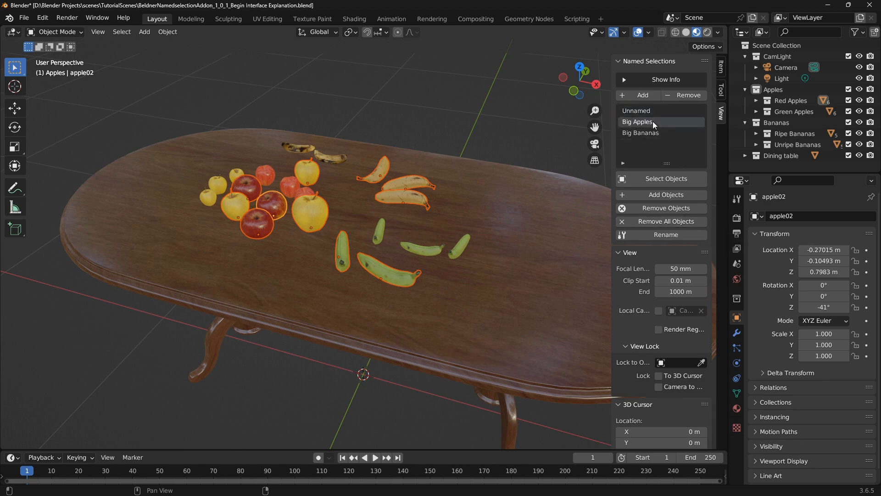
left_click(700, 220)
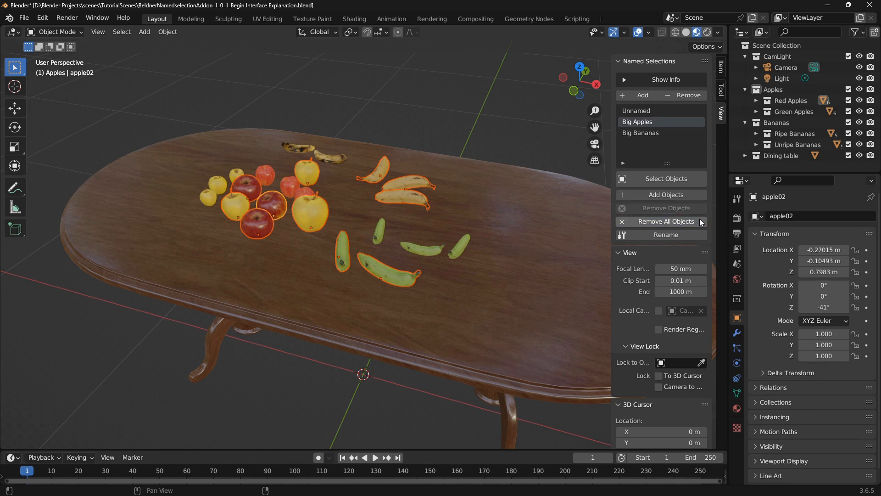
left_click(535, 145)
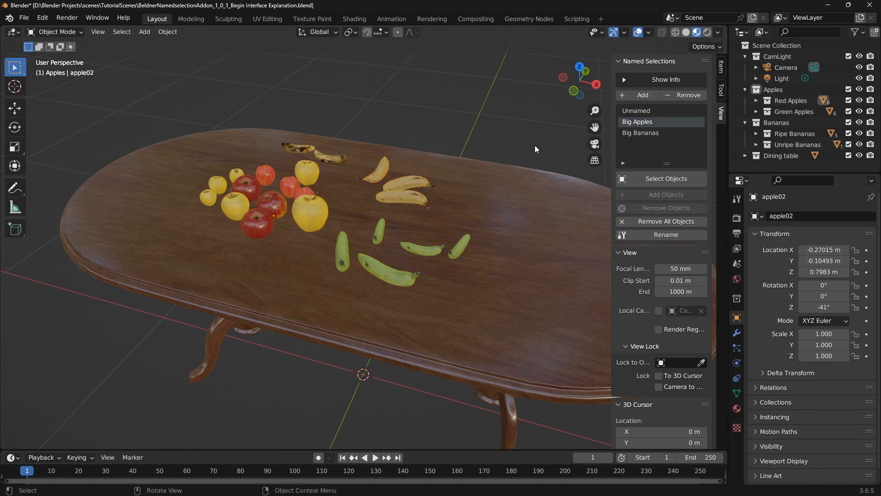
left_click(692, 179)
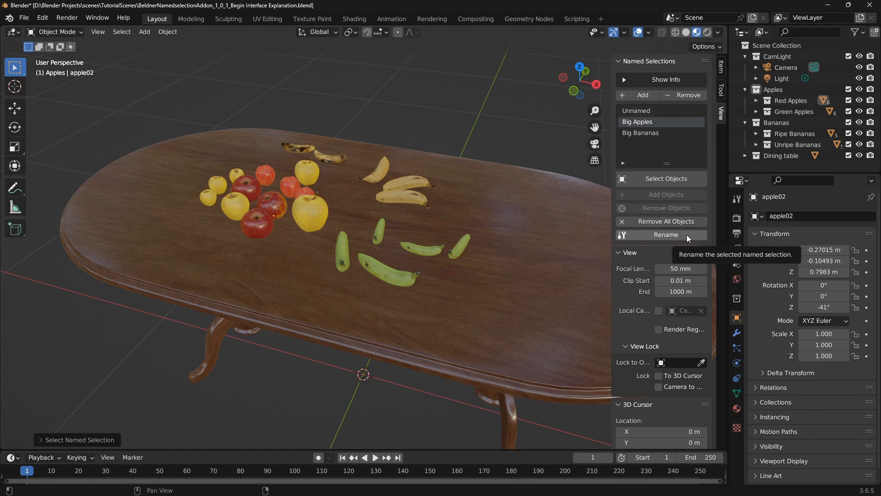
Rename the Unnamed named selection as Big Fruits
left_click(648, 112)
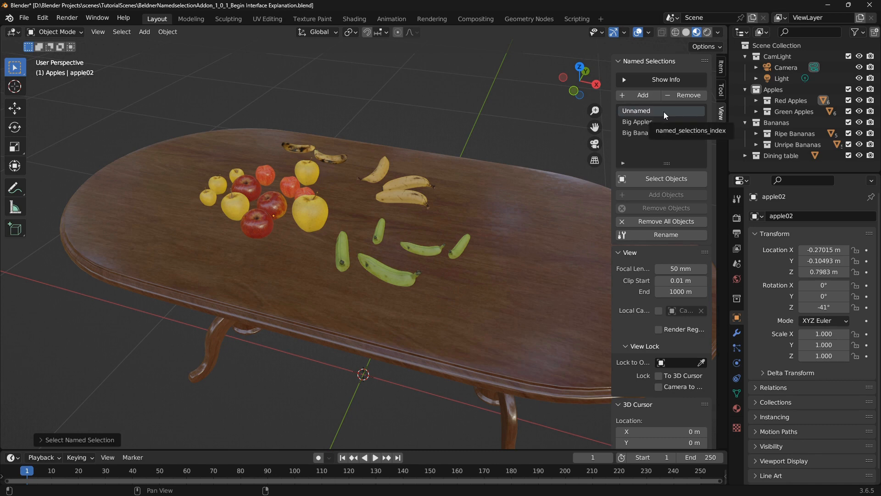
left_click(692, 235)
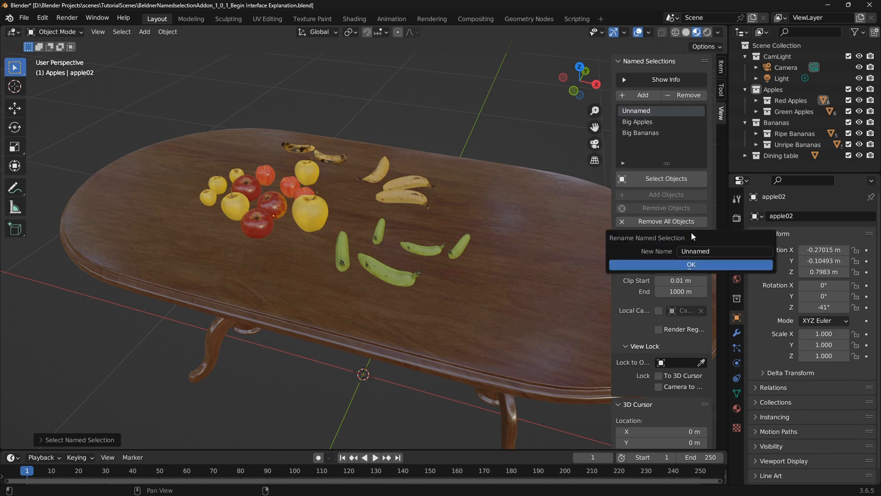
left_click(715, 251)
type("Big Fruits")
left_click(709, 266)
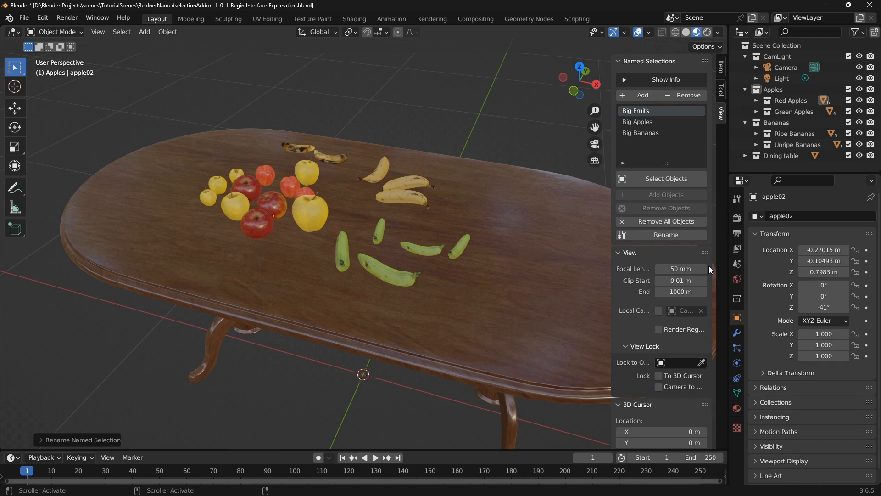